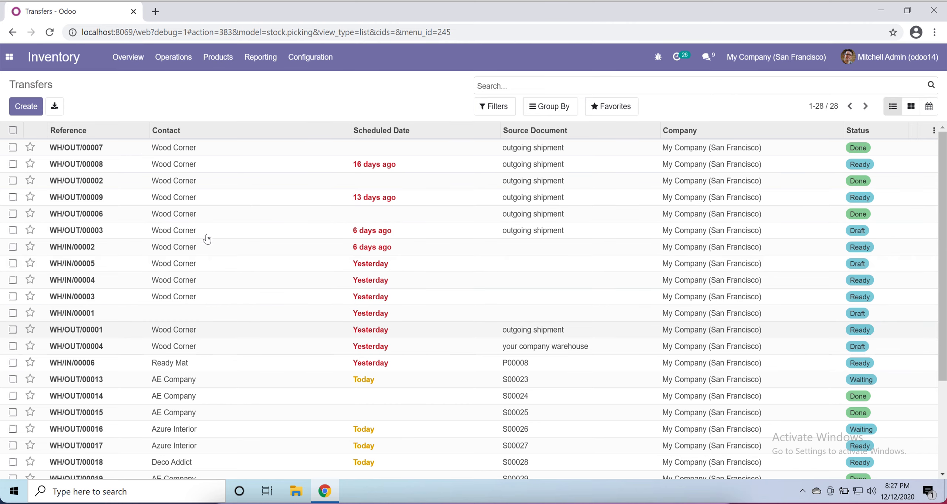
- Examine the product lines and status of delivery transfers WH/OUT/00007, WH/OUT/00013 and WH/OUT/00010
{"action": "scroll", "coordinate": [224, 307], "scroll_direction": "down", "scroll_amount": 3}
{"action": "scroll", "coordinate": [227, 317], "scroll_direction": "up", "scroll_amount": 4}
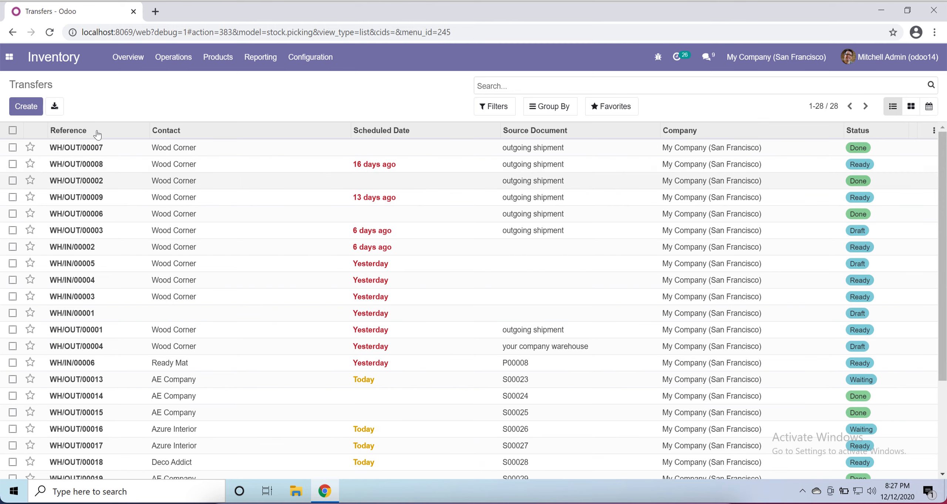
{"action": "left_click", "coordinate": [61, 152]}
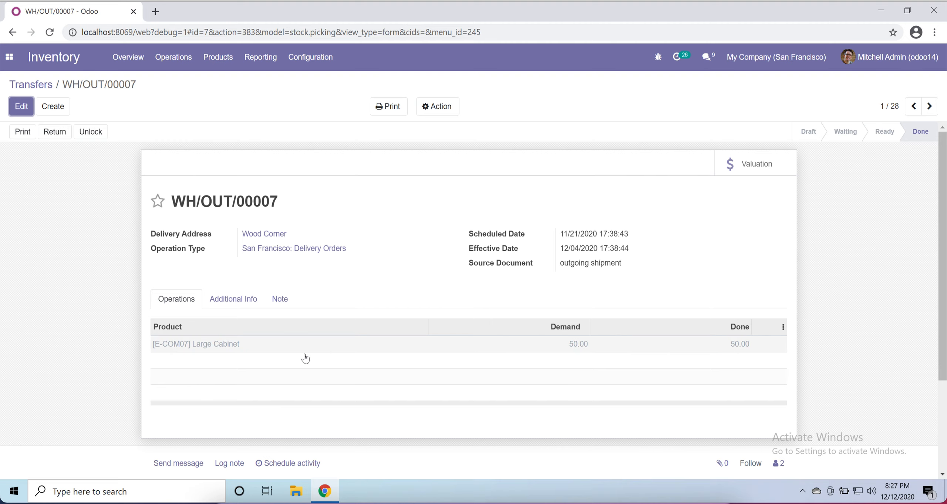
{"action": "mouse_move", "coordinate": [250, 344]}
{"action": "left_click", "coordinate": [48, 90]}
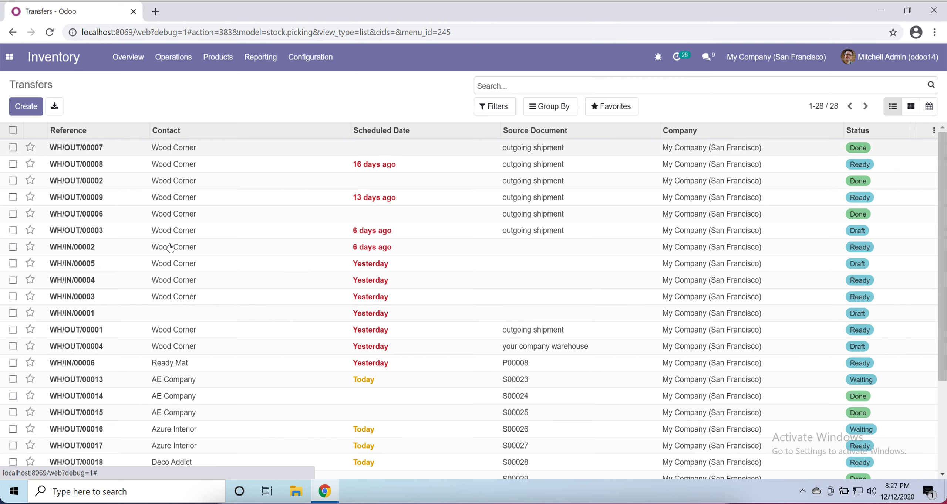
{"action": "scroll", "coordinate": [247, 288], "scroll_direction": "down", "scroll_amount": 3}
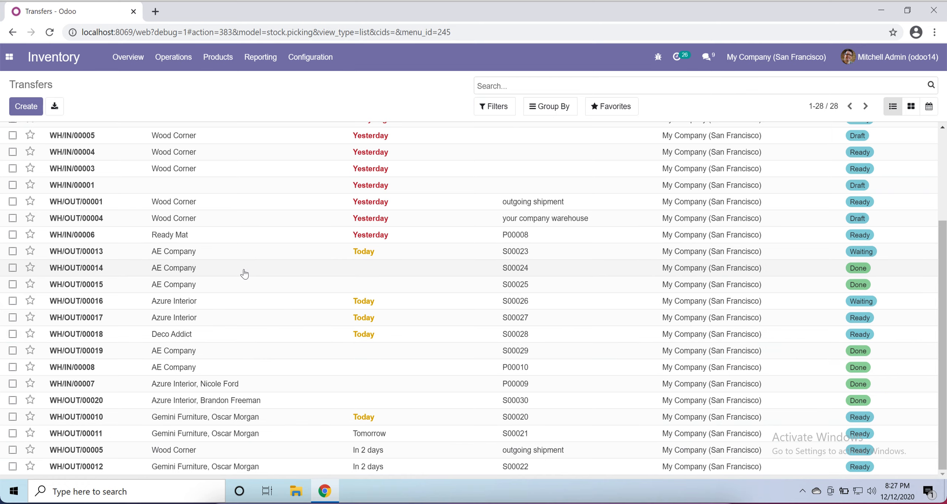
{"action": "left_click", "coordinate": [169, 255]}
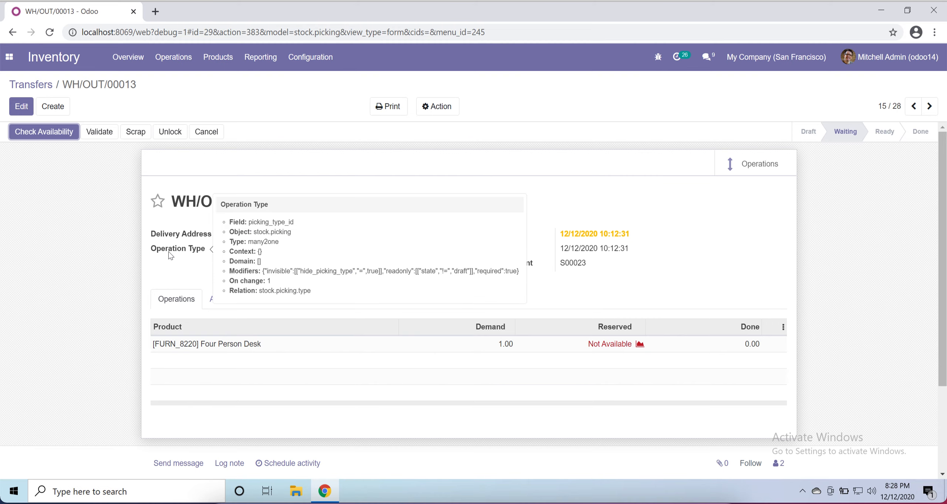
{"action": "mouse_move", "coordinate": [241, 352]}
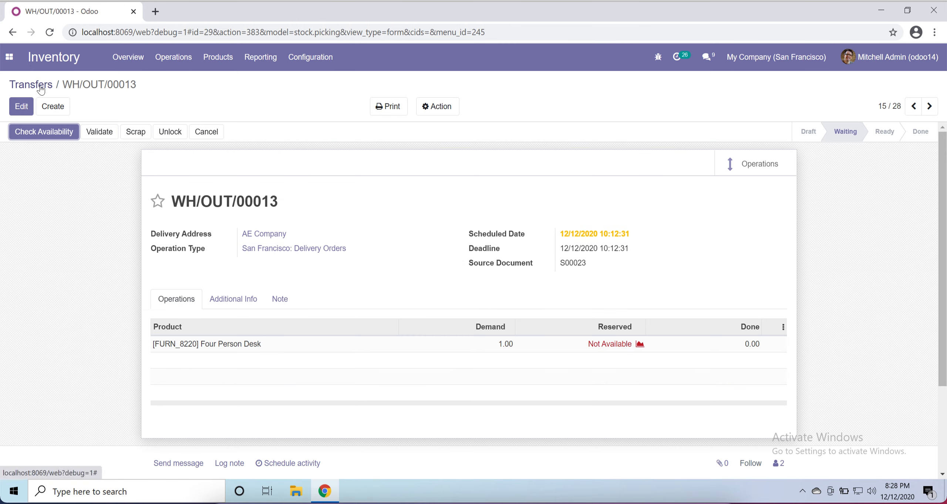
{"action": "left_click", "coordinate": [43, 88]}
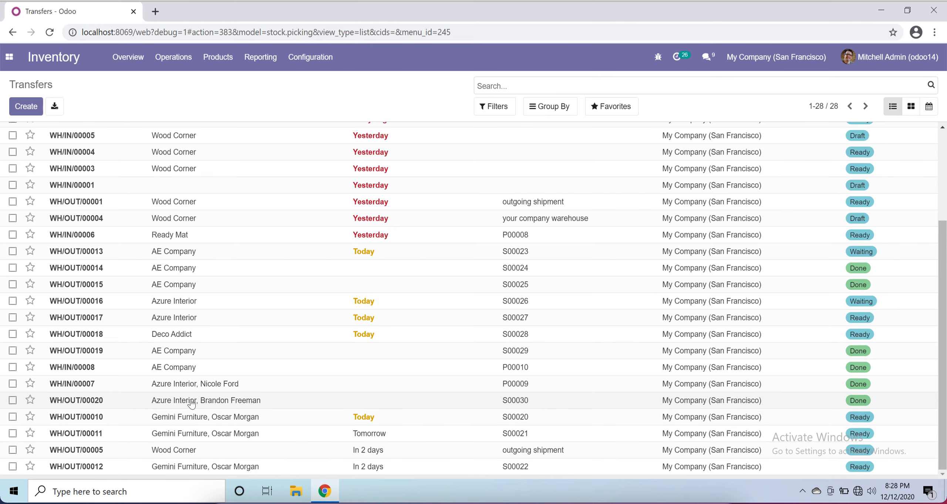
{"action": "left_click", "coordinate": [186, 418]}
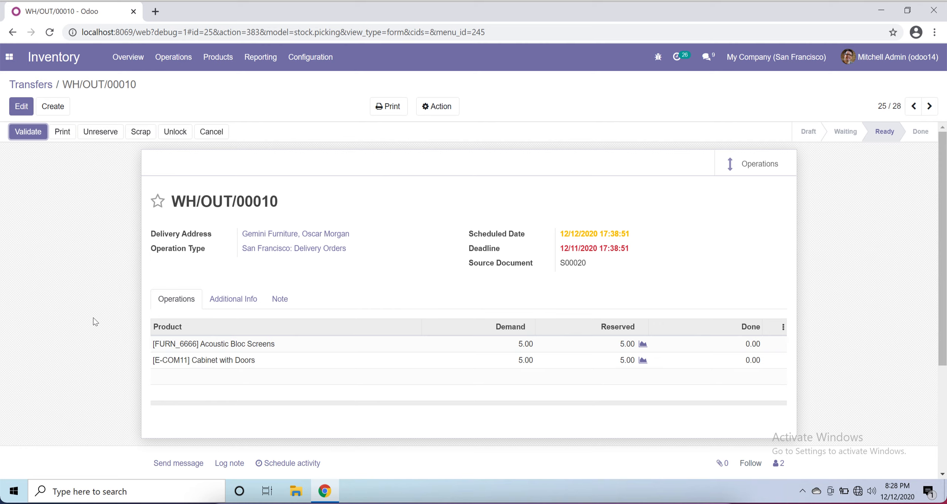
{"action": "mouse_move", "coordinate": [369, 357]}
{"action": "left_click", "coordinate": [44, 84]}
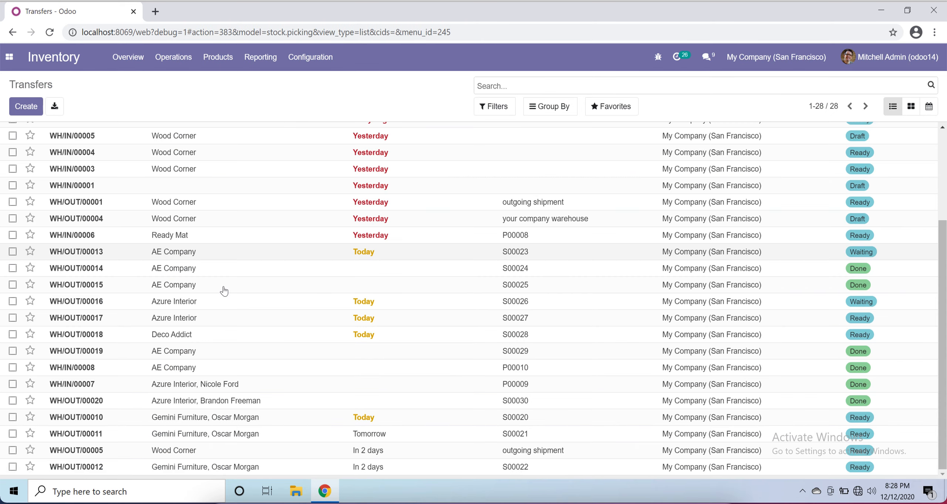
- Create a new transfer for the contact Azure Interior with the operation type San Francisco: Delivery Orders
{"action": "scroll", "coordinate": [222, 292], "scroll_direction": "up", "scroll_amount": 5}
{"action": "left_click", "coordinate": [18, 105]}
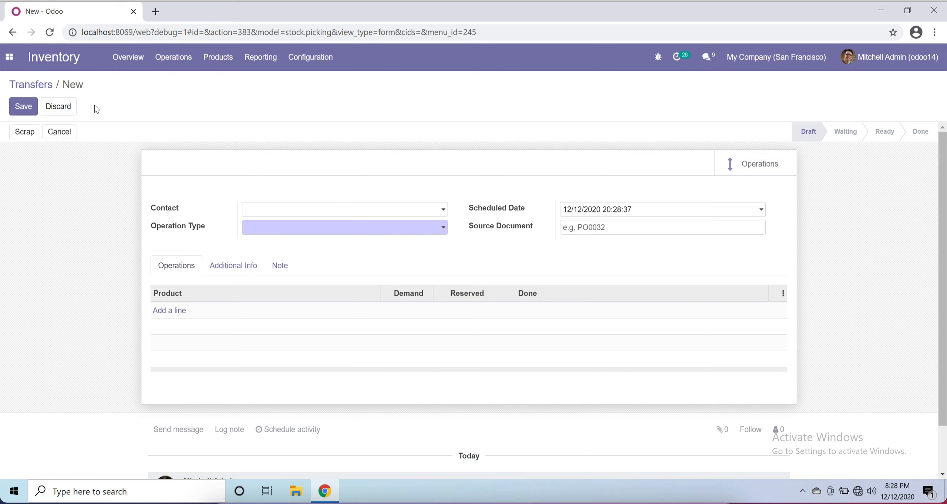
{"action": "left_click", "coordinate": [408, 214]}
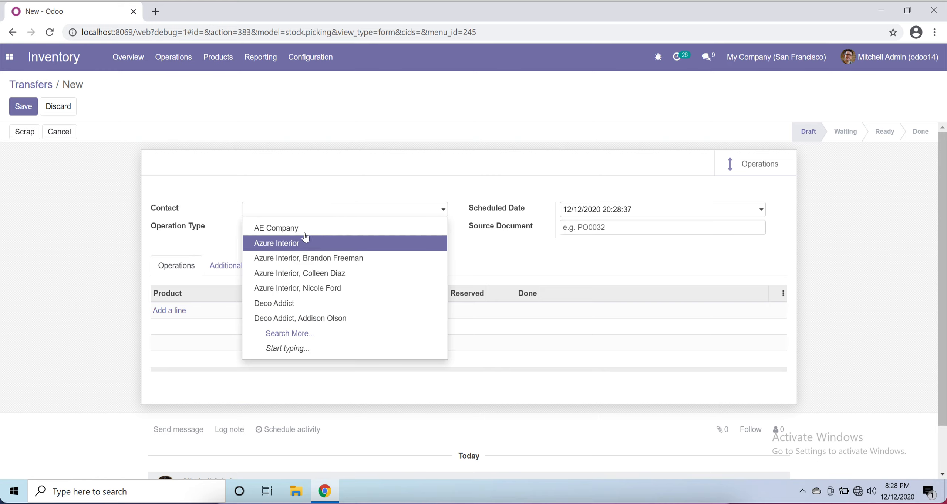
{"action": "left_click", "coordinate": [9, 56]}
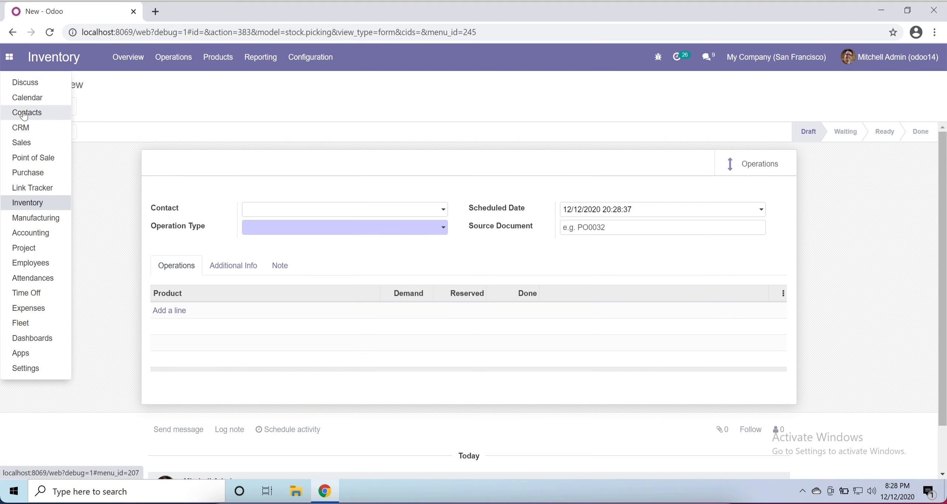
{"action": "left_click", "coordinate": [322, 214]}
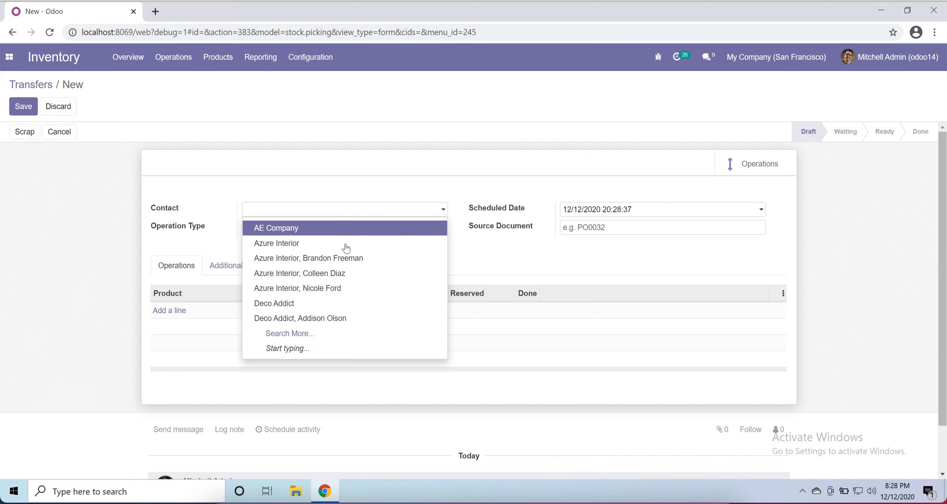
{"action": "left_click", "coordinate": [346, 247]}
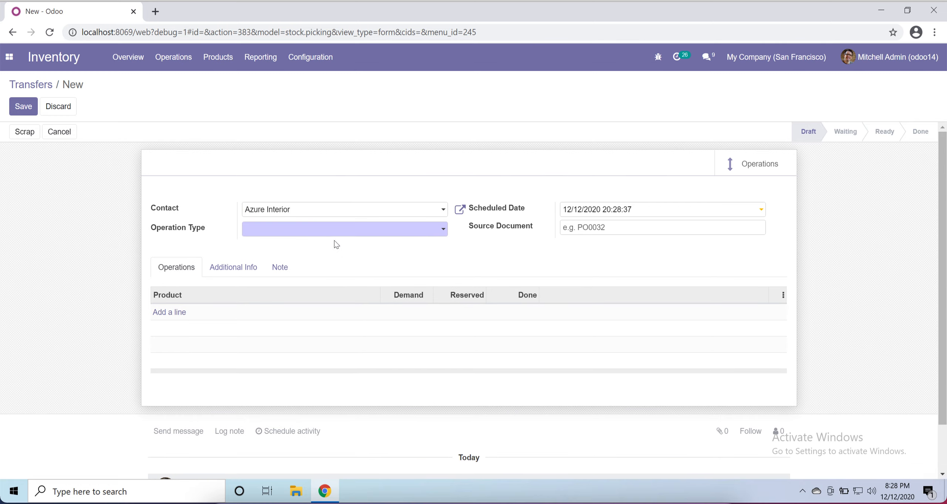
{"action": "left_click", "coordinate": [303, 234]}
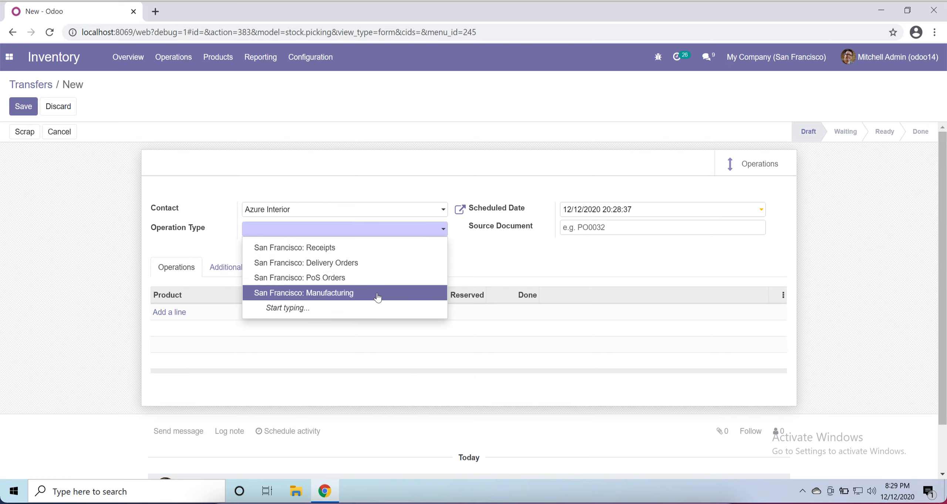
{"action": "left_click", "coordinate": [364, 267]}
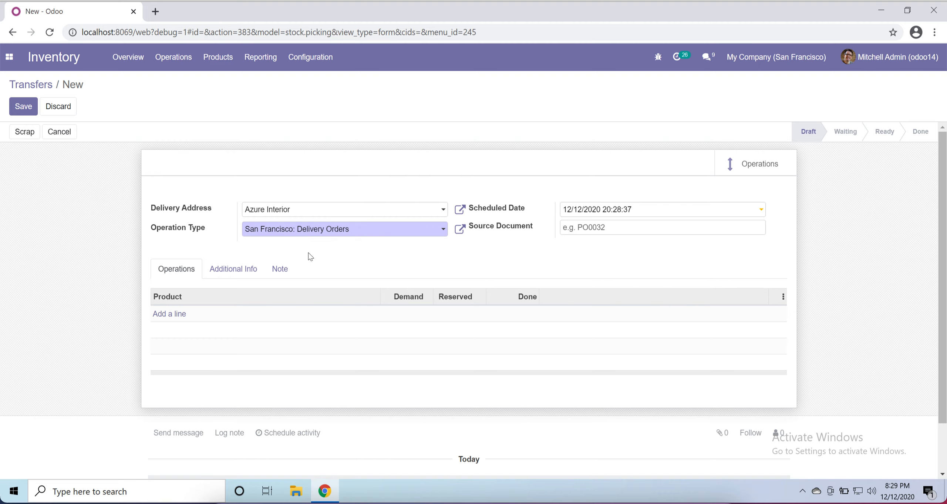
- Add product lines for [CONS_0001] Whiteboard Pen and [CONS_25630] Screw to the new delivery transfer
{"action": "left_click", "coordinate": [172, 315]}
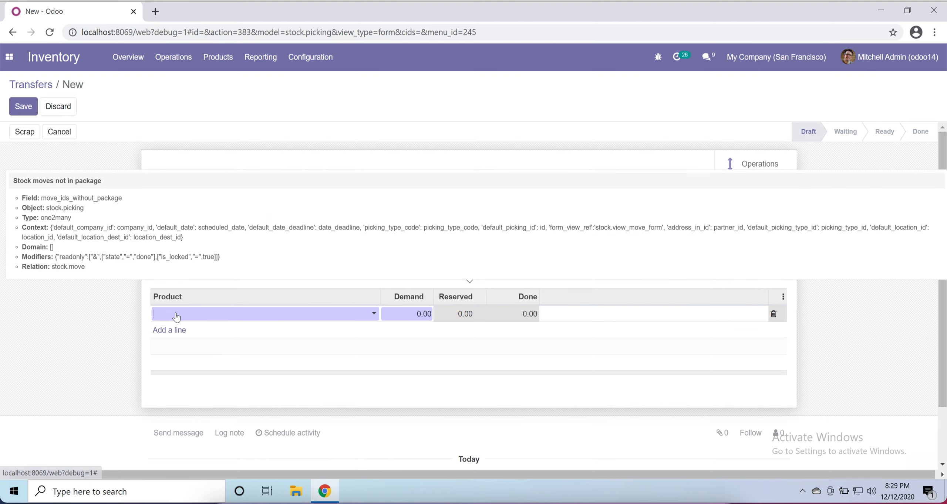
{"action": "left_click", "coordinate": [228, 316]}
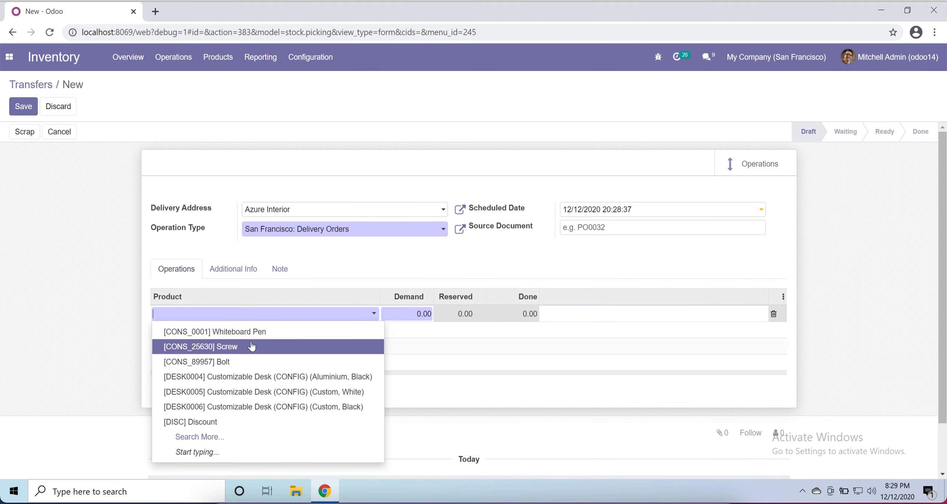
{"action": "left_click", "coordinate": [261, 334]}
{"action": "left_click", "coordinate": [178, 333]}
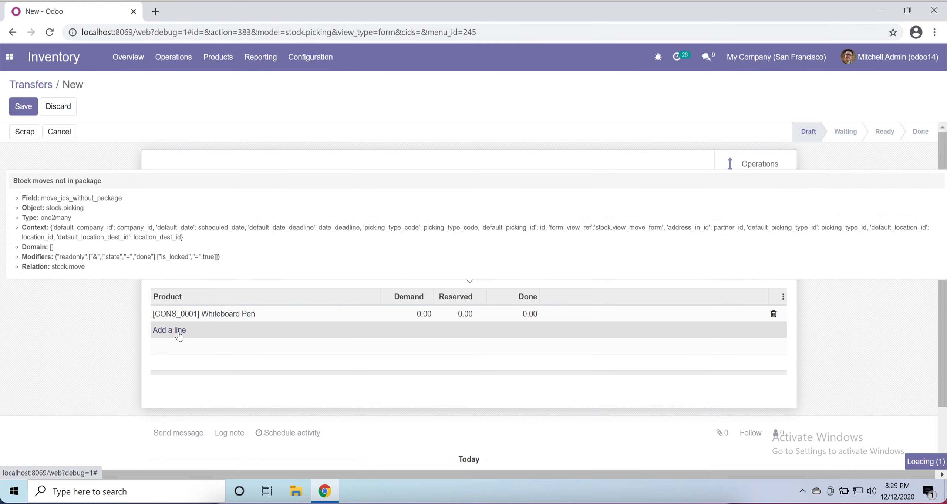
{"action": "left_click", "coordinate": [228, 332]}
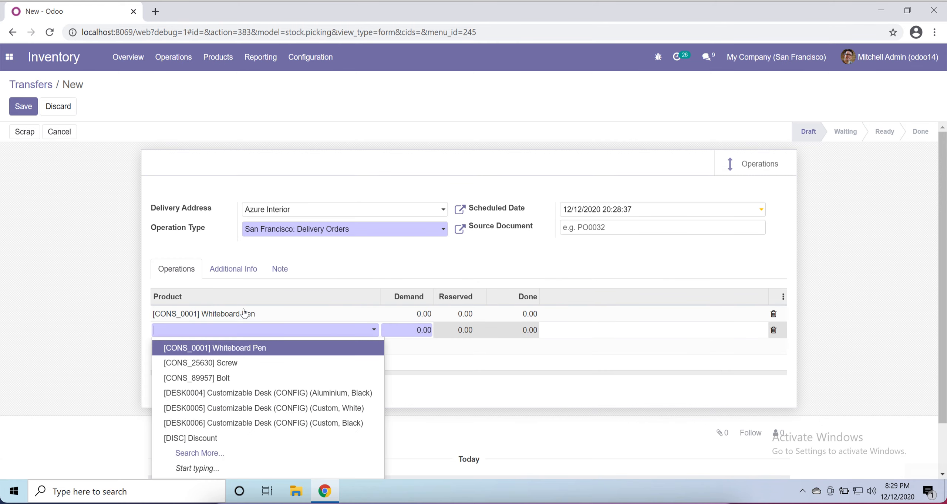
{"action": "left_click", "coordinate": [261, 364]}
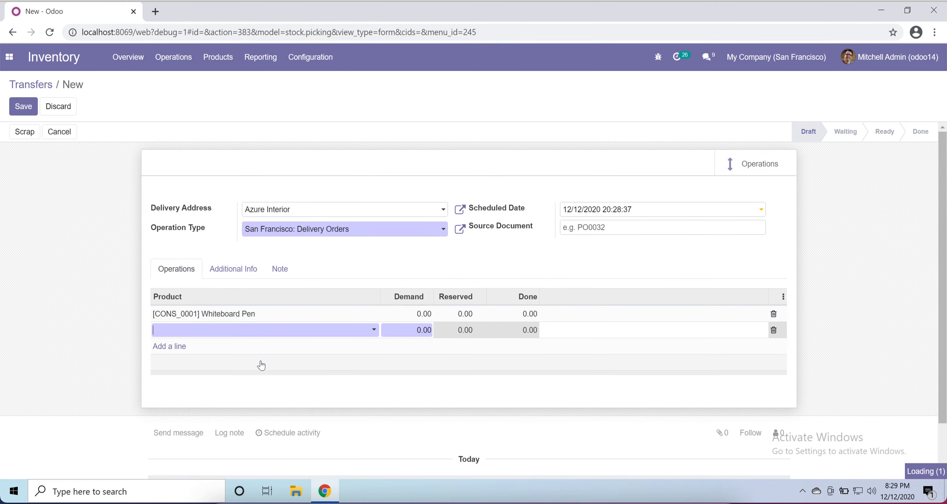
- Replace the Whiteboard Pen on the first line with [E-COM10] Pedal Bin and set its demand to 10
{"action": "left_click", "coordinate": [454, 315]}
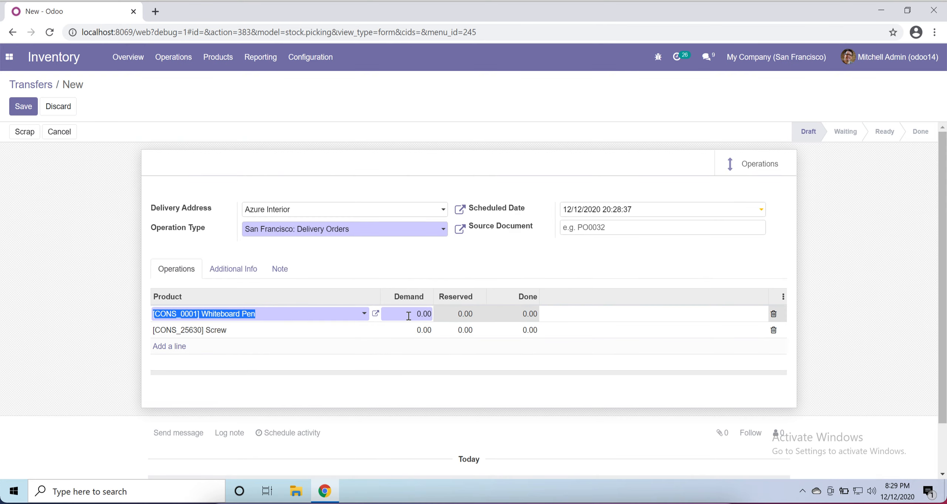
{"action": "type", "text": "10"}
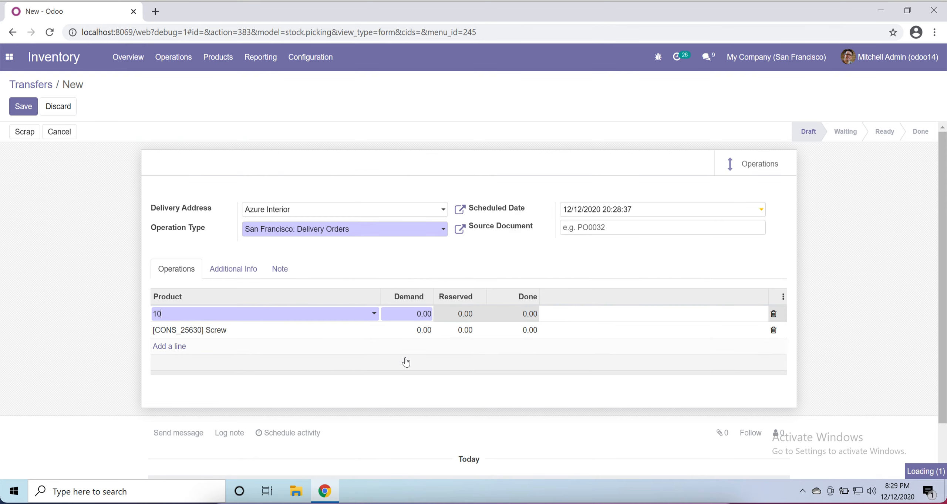
{"action": "left_click", "coordinate": [292, 332]}
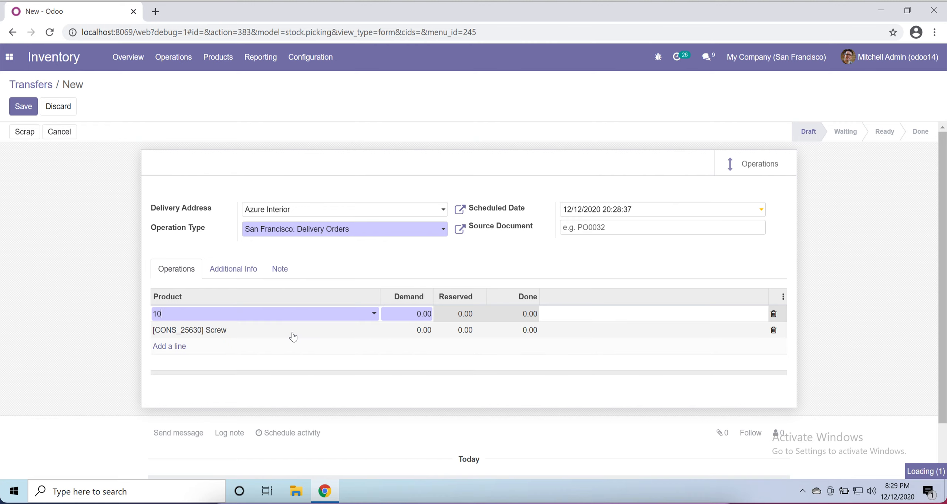
{"action": "left_click", "coordinate": [416, 312]}
{"action": "type", "text": "10"}
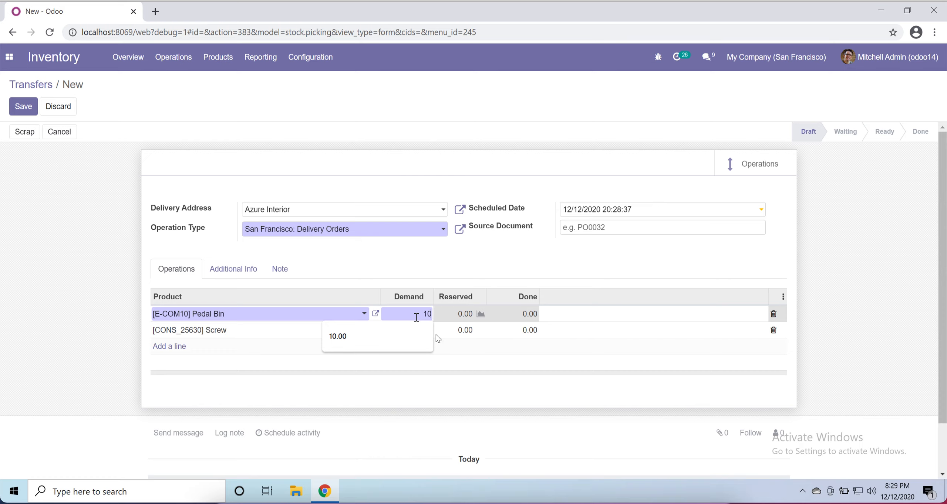
- Set the demand of the [CONS_25630] Screw line to 10
{"action": "left_click", "coordinate": [414, 325]}
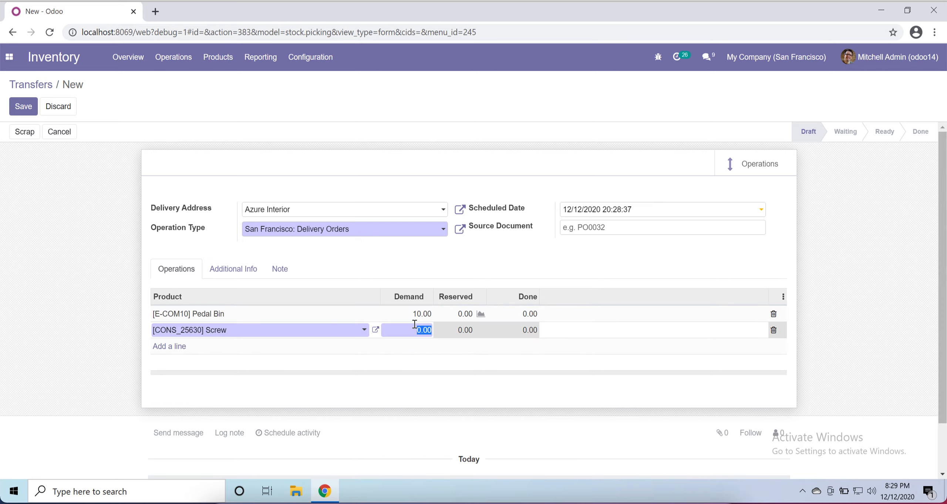
{"action": "type", "text": "10"}
{"action": "left_click", "coordinate": [529, 318]}
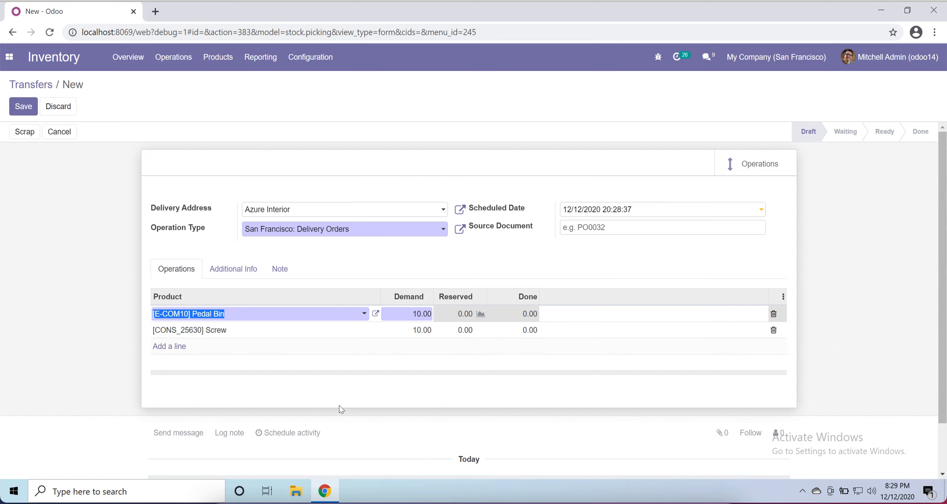
{"action": "left_click", "coordinate": [283, 397]}
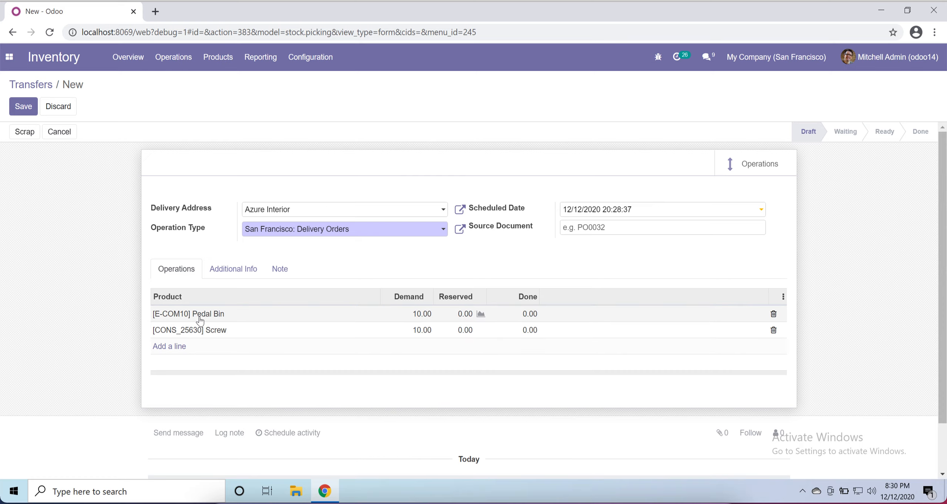
- Discard the unsaved delivery transfer and return to the transfers list
{"action": "mouse_move", "coordinate": [200, 320]}
{"action": "left_click", "coordinate": [218, 57]}
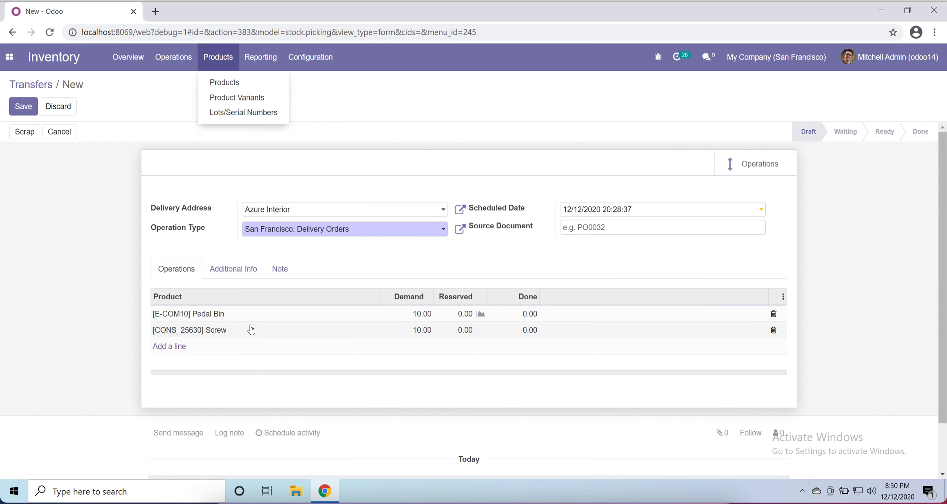
{"action": "mouse_move", "coordinate": [251, 329]}
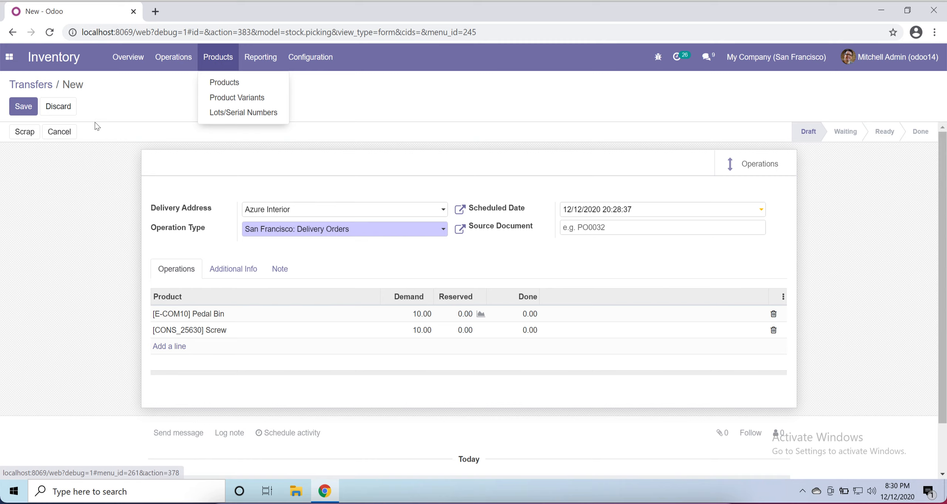
{"action": "left_click", "coordinate": [60, 109]}
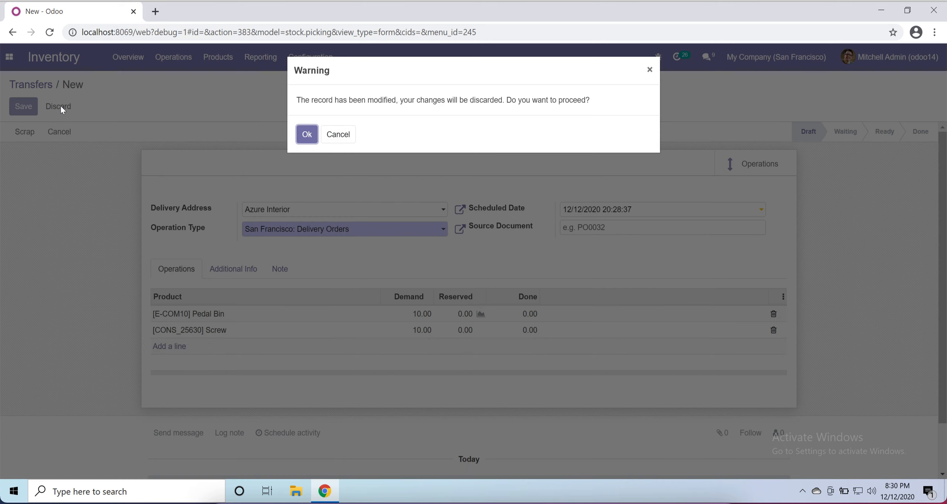
{"action": "left_click", "coordinate": [307, 136]}
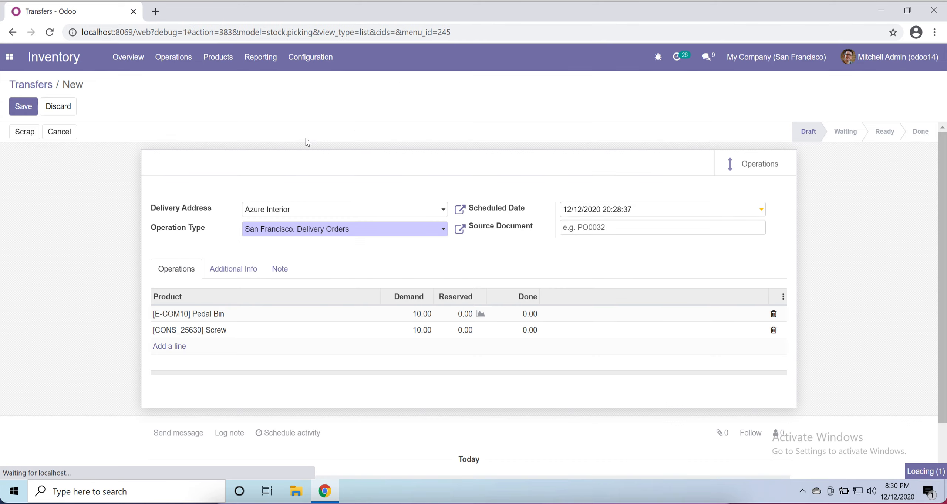
- Open the inventory's product list and start a new product record
{"action": "left_click", "coordinate": [207, 67]}
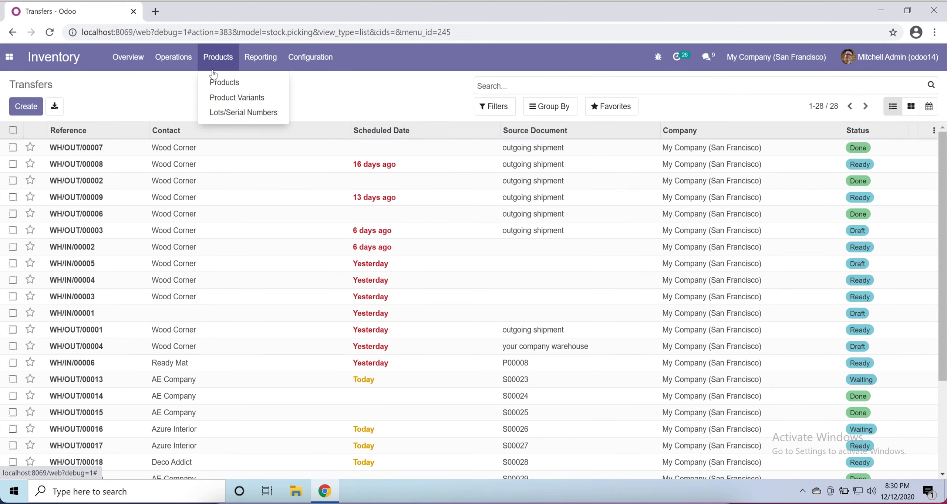
{"action": "left_click", "coordinate": [218, 79]}
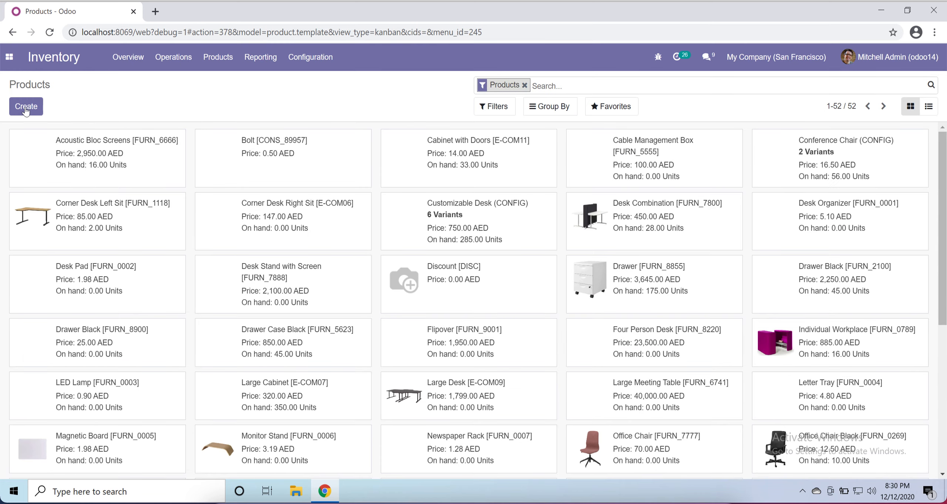
{"action": "left_click", "coordinate": [20, 110]}
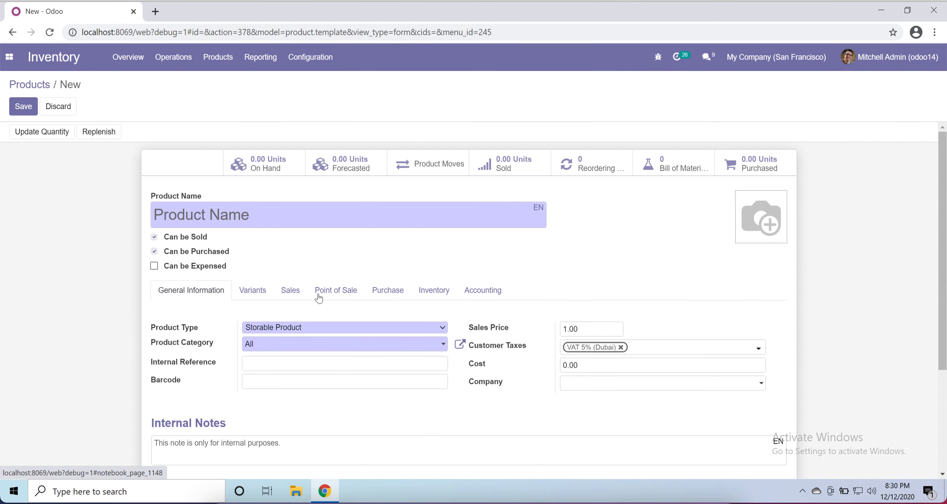
- Examine the production and inventory counterpart locations in the new product's inventory settings
{"action": "scroll", "coordinate": [427, 277], "scroll_direction": "down", "scroll_amount": 1}
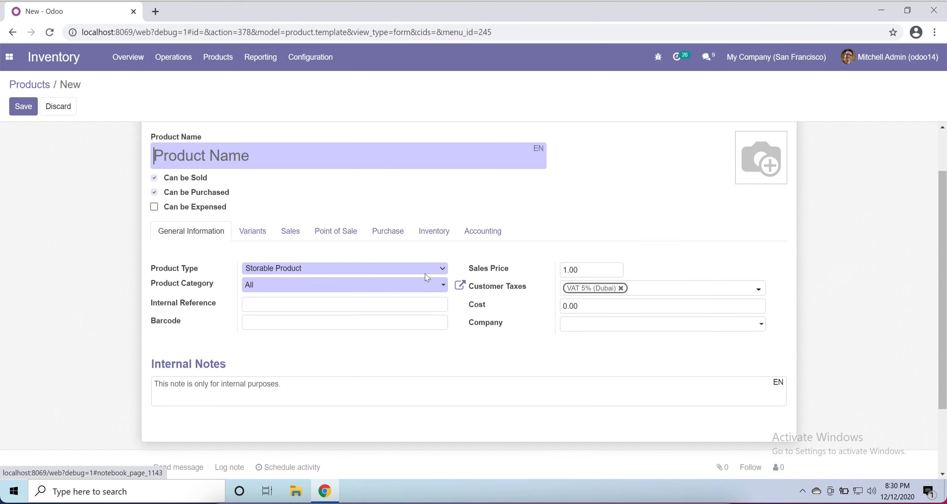
{"action": "left_click", "coordinate": [433, 232]}
{"action": "scroll", "coordinate": [436, 418], "scroll_direction": "down", "scroll_amount": 2}
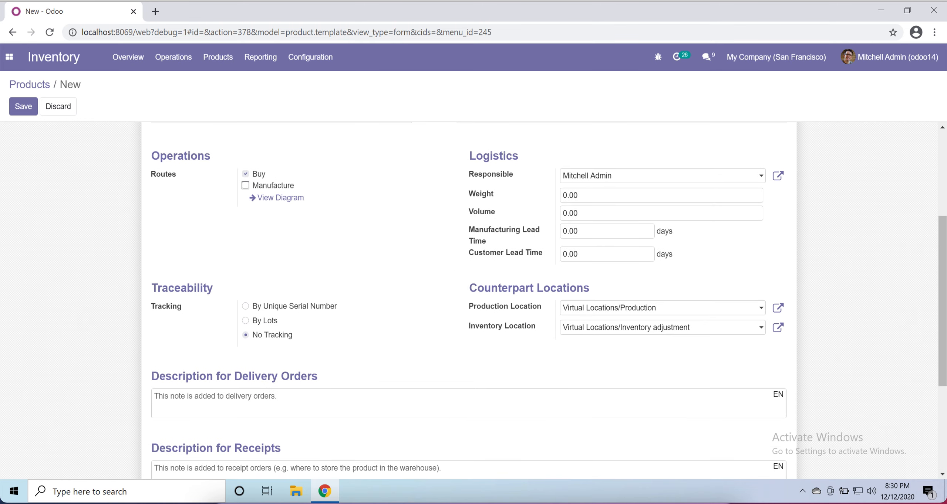
{"action": "left_click", "coordinate": [509, 307]}
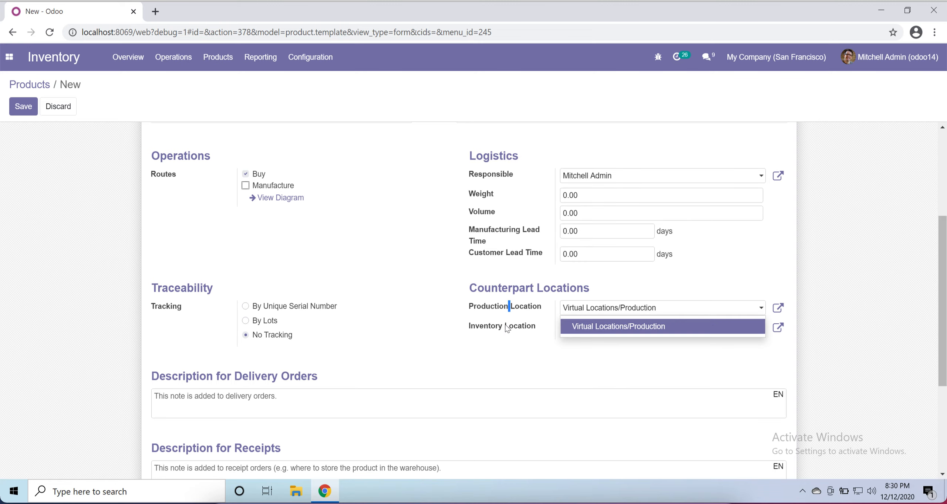
{"action": "triple_click", "coordinate": [504, 324]}
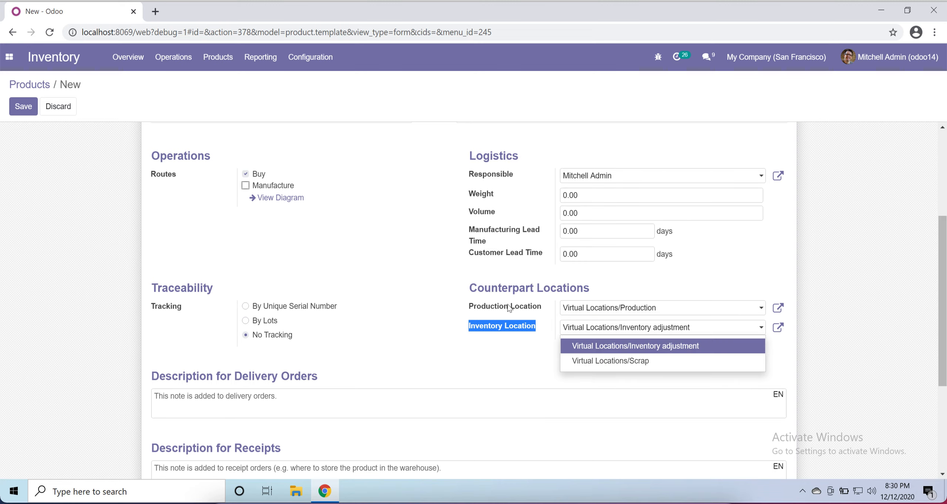
{"action": "triple_click", "coordinate": [514, 307]}
{"action": "triple_click", "coordinate": [500, 327]}
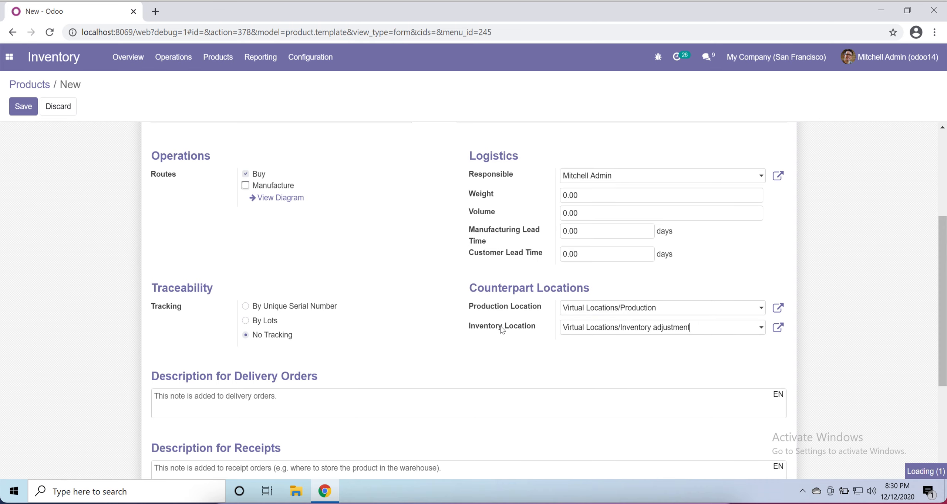
{"action": "left_click", "coordinate": [423, 341]}
- Discard the unsaved new product and open the inventory's Replenishment operation
{"action": "scroll", "coordinate": [429, 396], "scroll_direction": "up", "scroll_amount": 5}
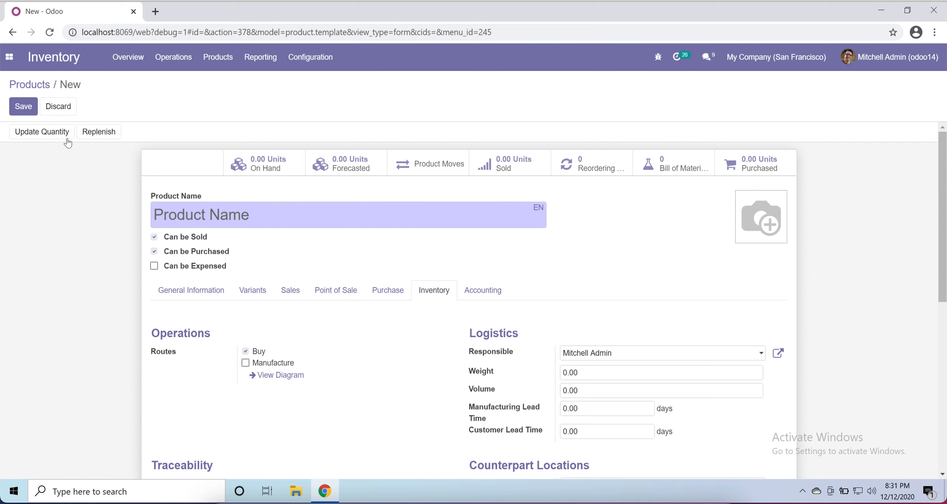
{"action": "left_click", "coordinate": [63, 106]}
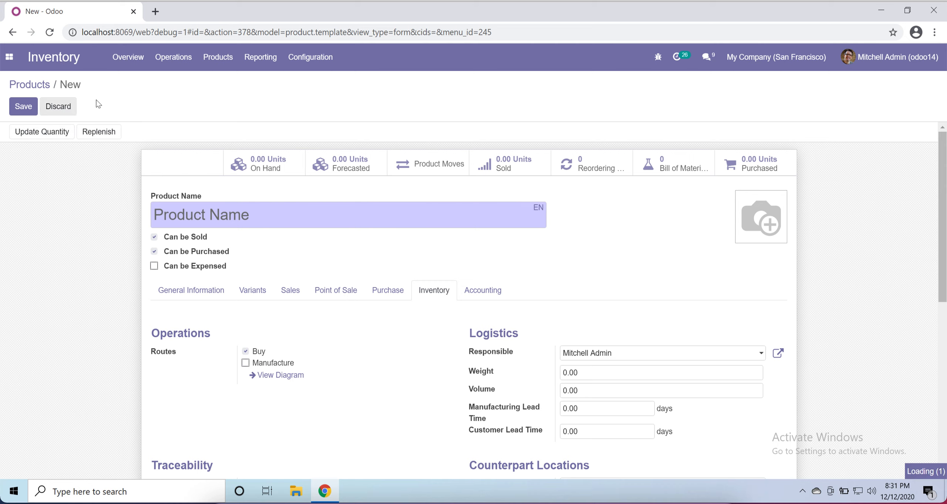
{"action": "left_click", "coordinate": [172, 62]}
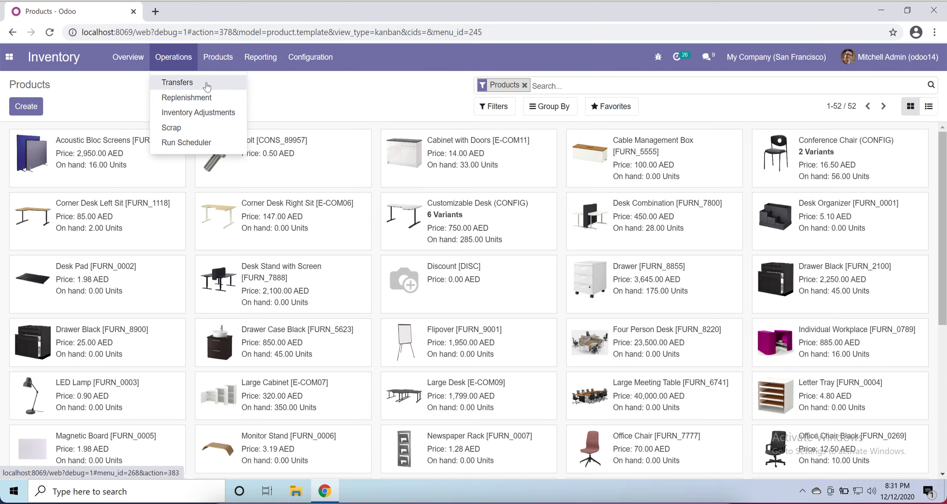
{"action": "left_click", "coordinate": [178, 101]}
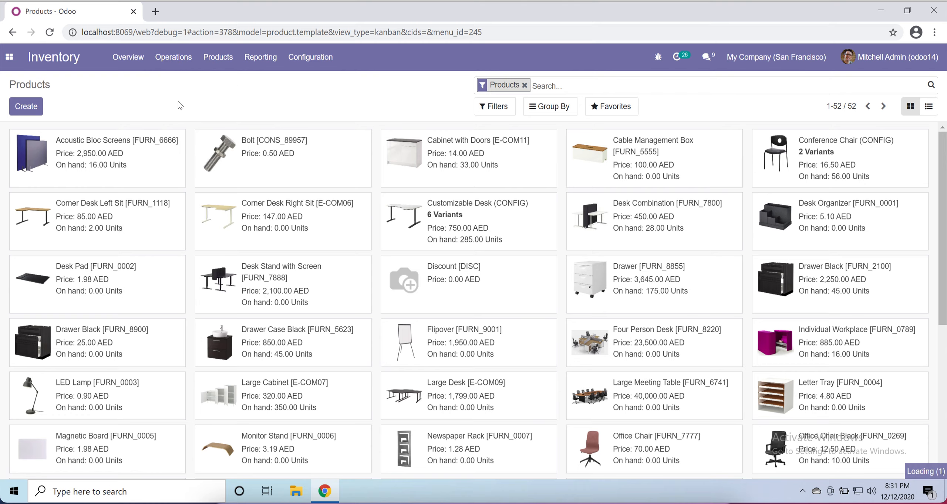